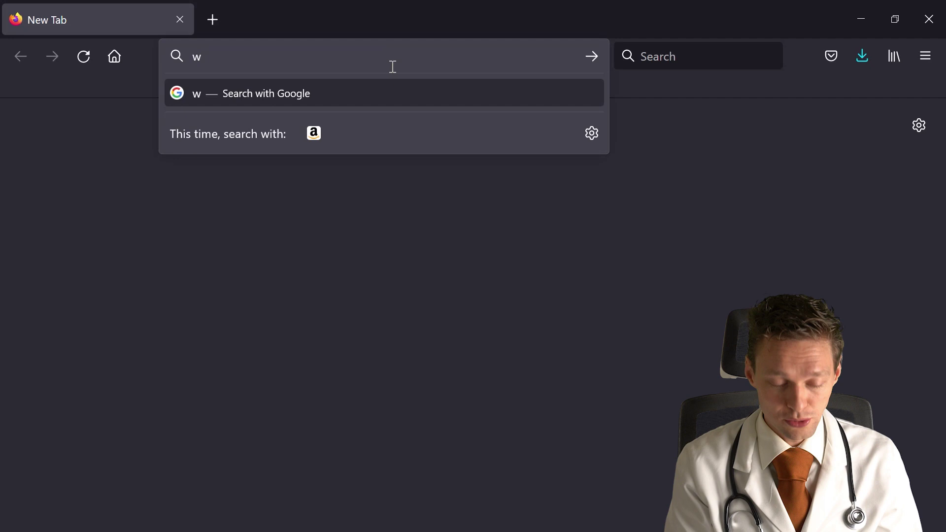
Load wpressdoctor.com/getgravity/ in Firefox to reach the Gravity Forms pricing page.
text(pressdoctor)
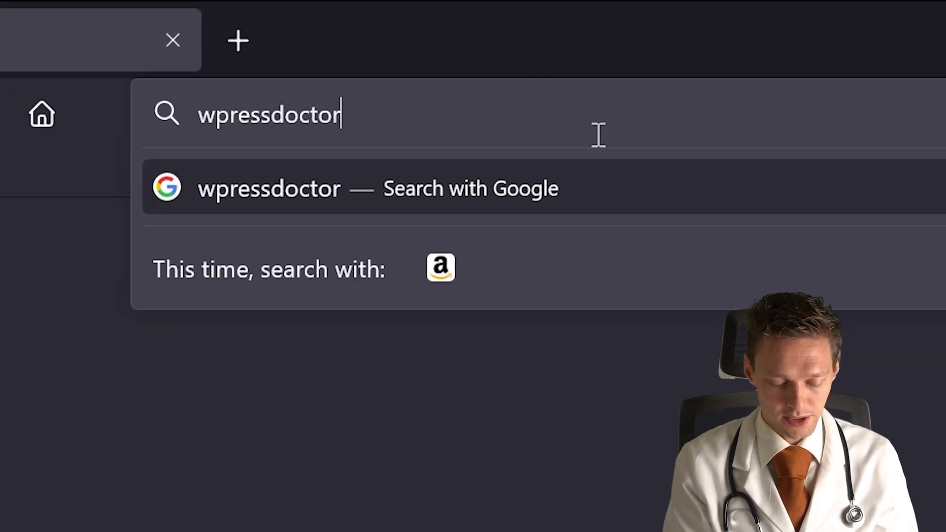
text(.com/getgravit)
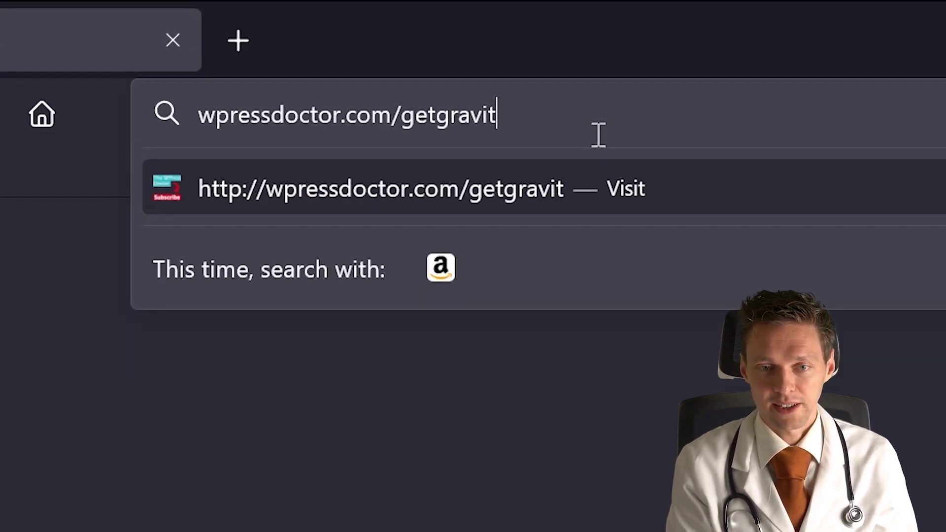
text(y/)
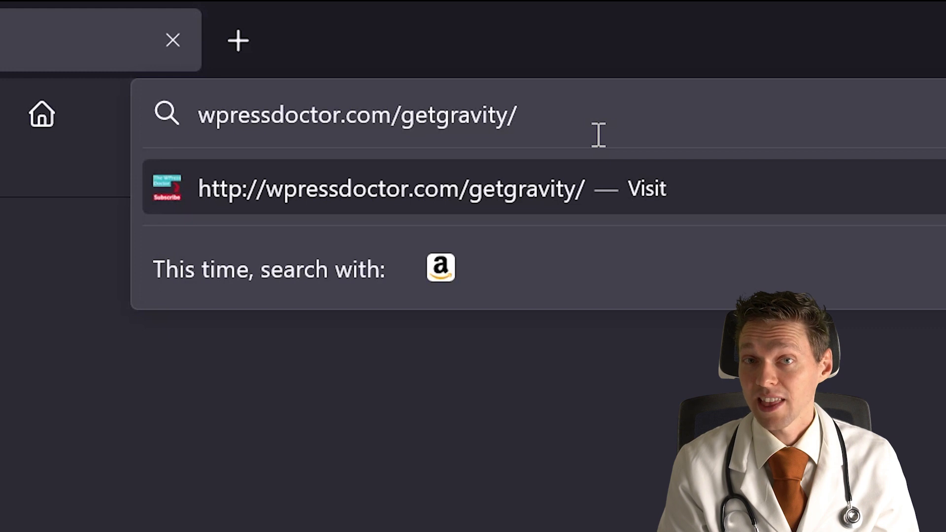
key(Return)
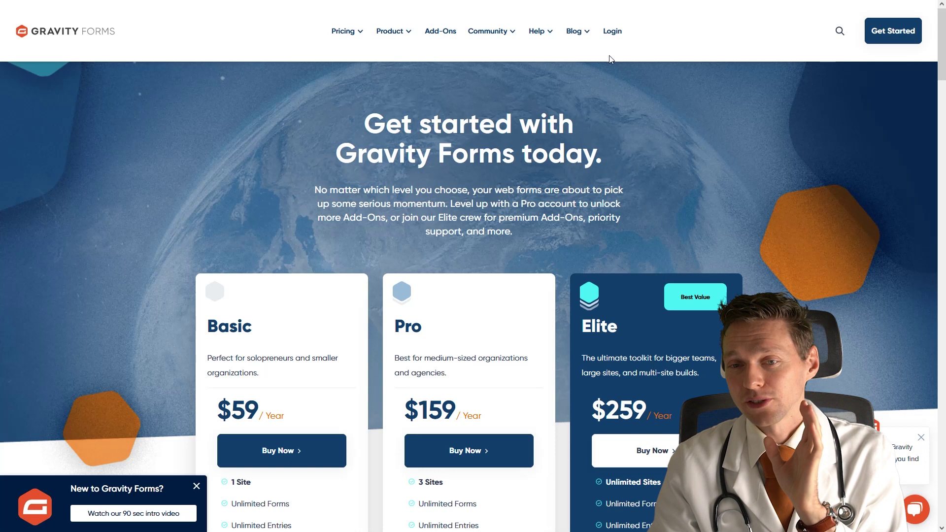
Log in, find Partial Entries in the account's downloads list and download its zip.
click(613, 35)
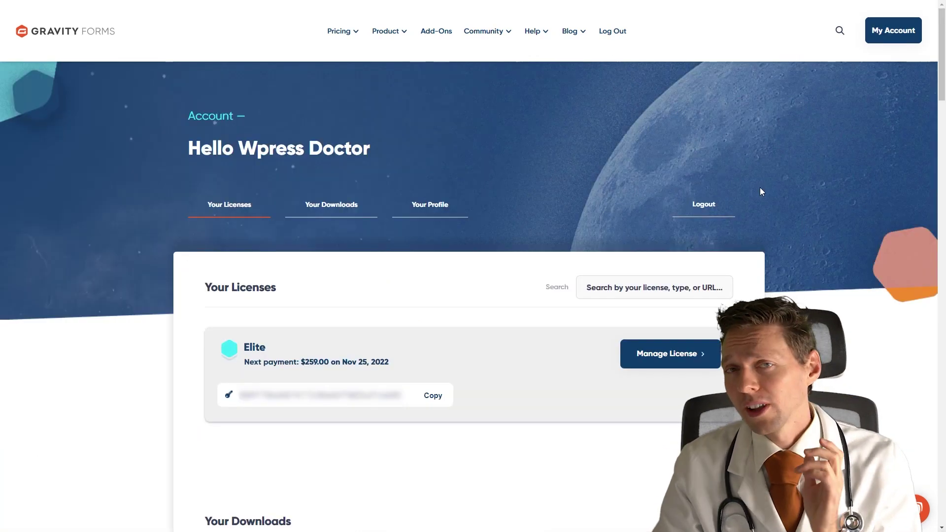
middle_click(808, 146)
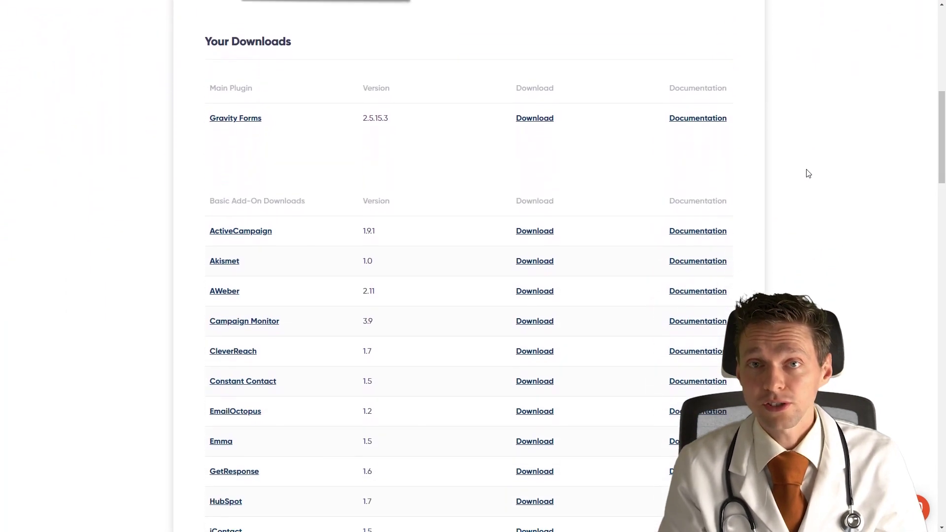
middle_click(806, 170)
key(ctrl+f)
text(partial)
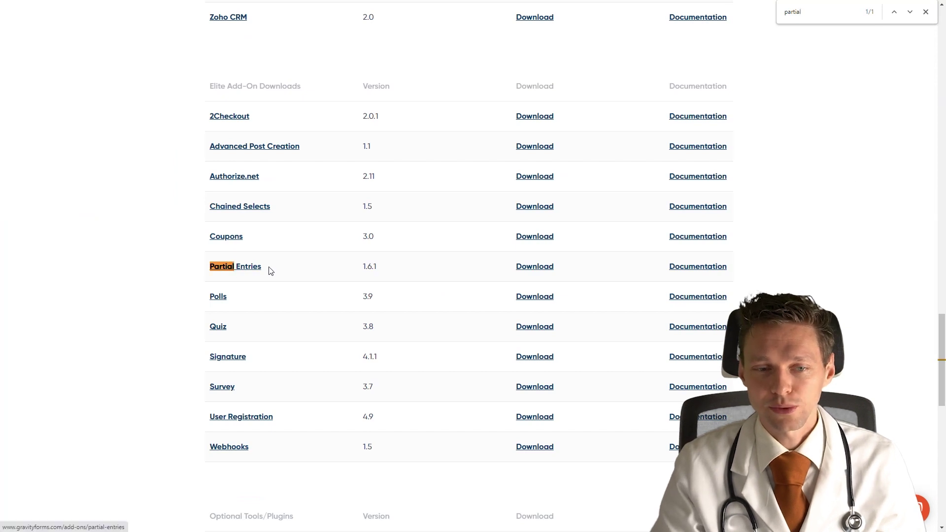
click(925, 13)
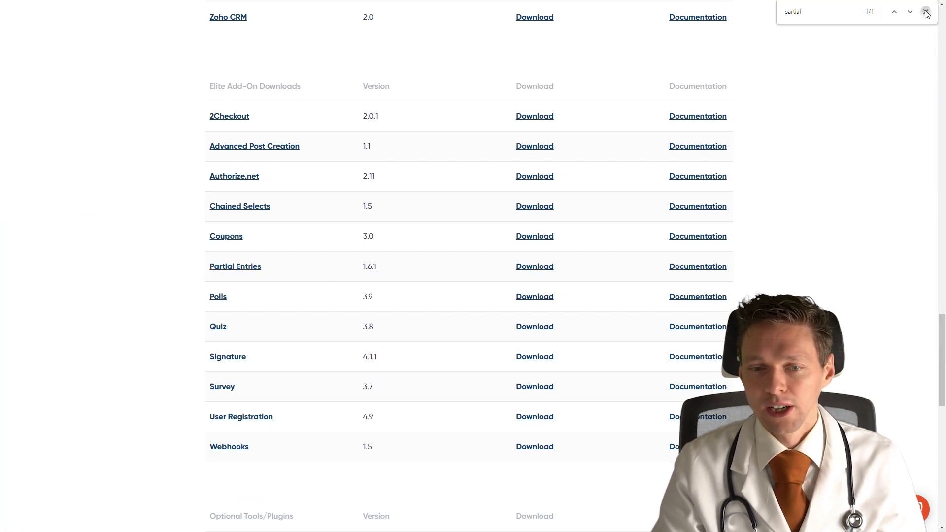
click(535, 269)
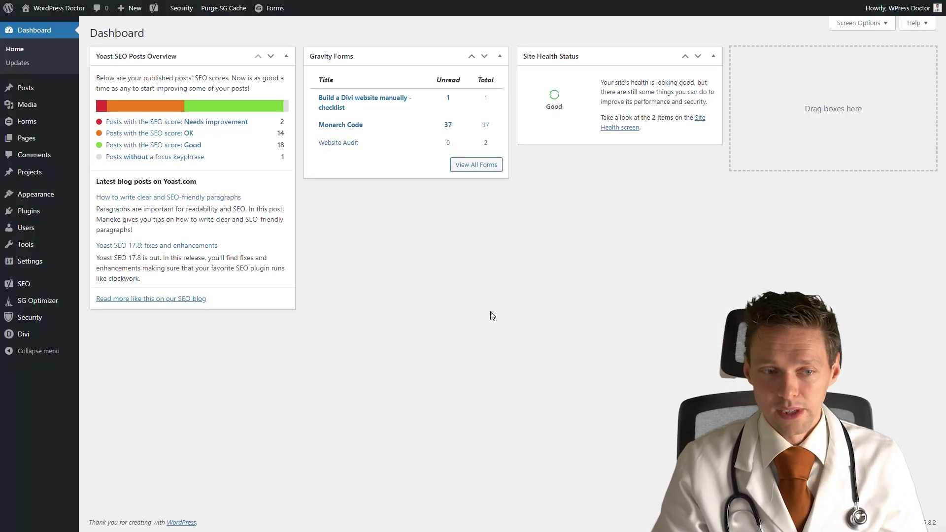
Upload, install and activate the Partial Entries 1.6.1 zip, then go to the Gravity Forms forms list.
mouse_move(32, 218)
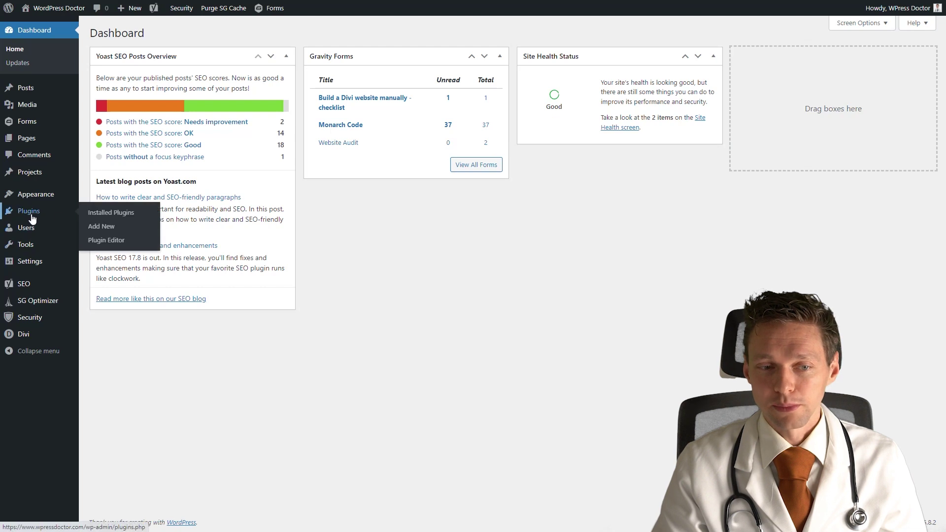
click(97, 234)
click(189, 34)
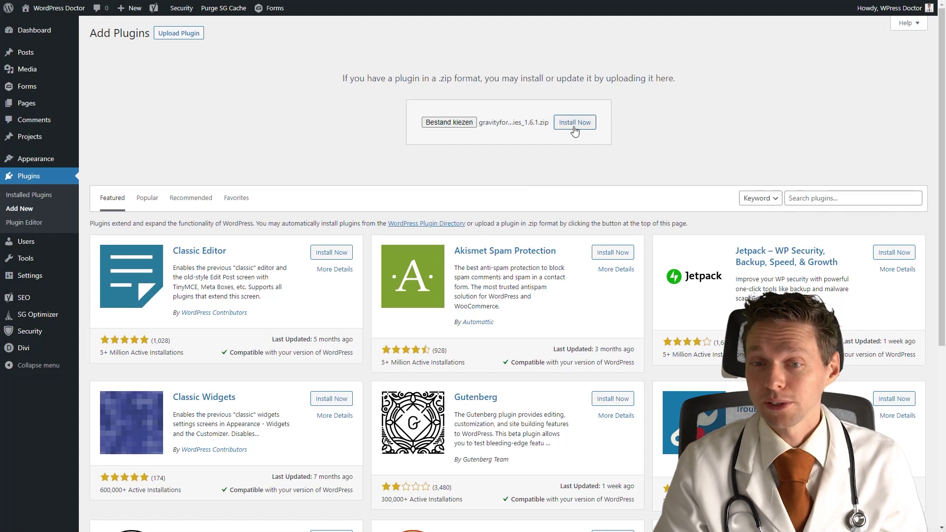
click(573, 127)
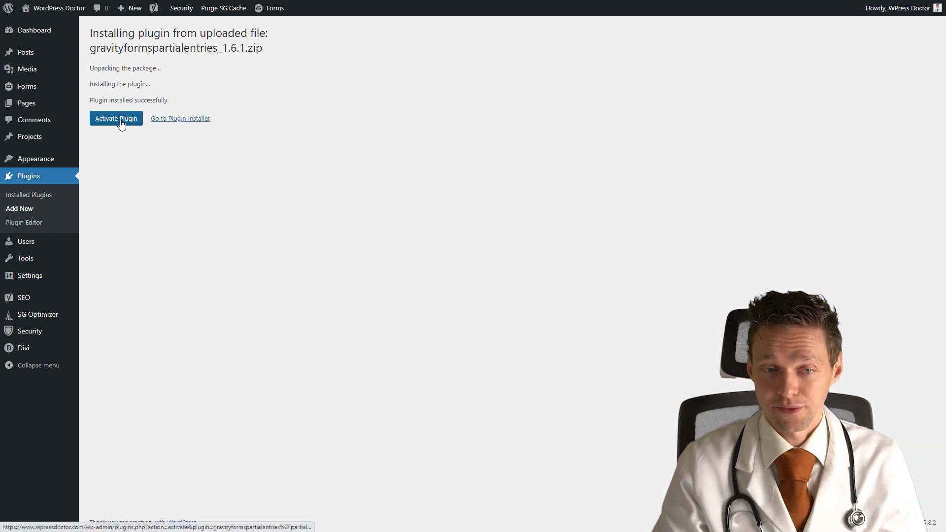
click(119, 119)
mouse_move(35, 87)
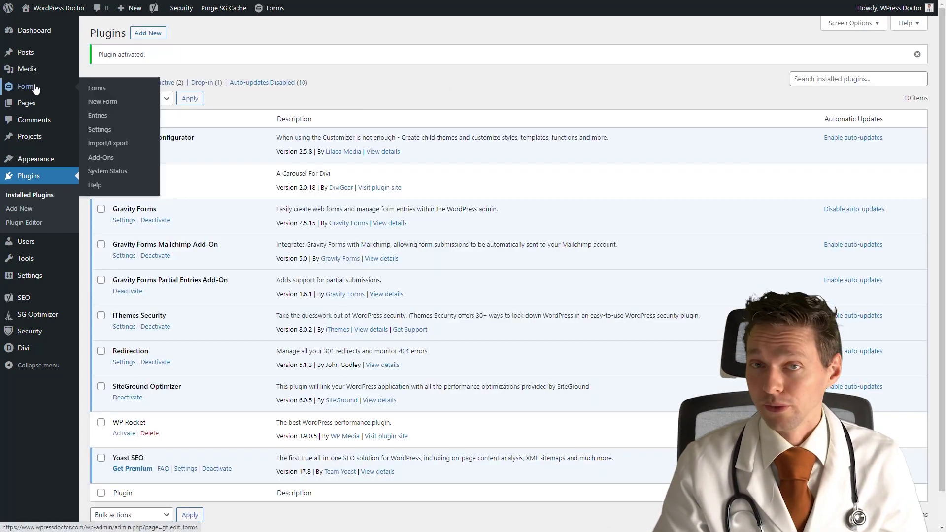
click(99, 90)
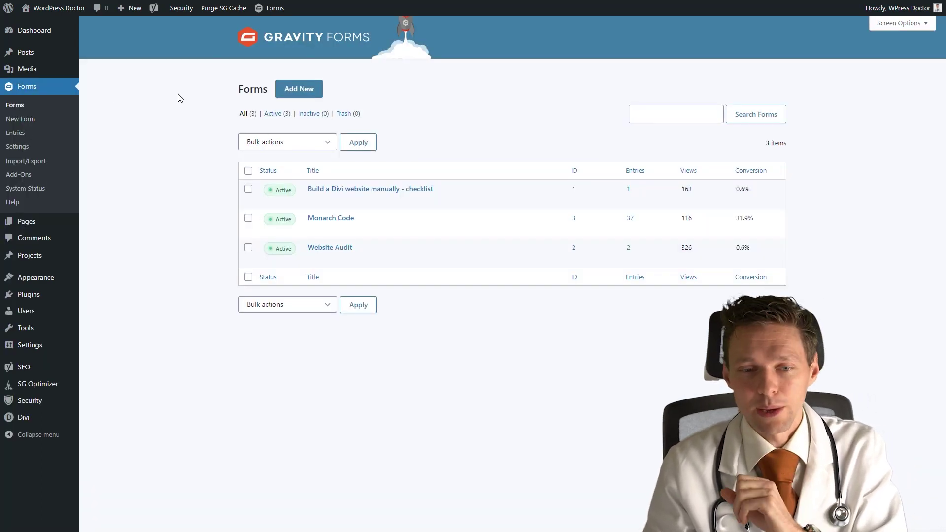
Enable Partial Entries for the Monarch Code form, keeping the default warning message.
mouse_move(339, 238)
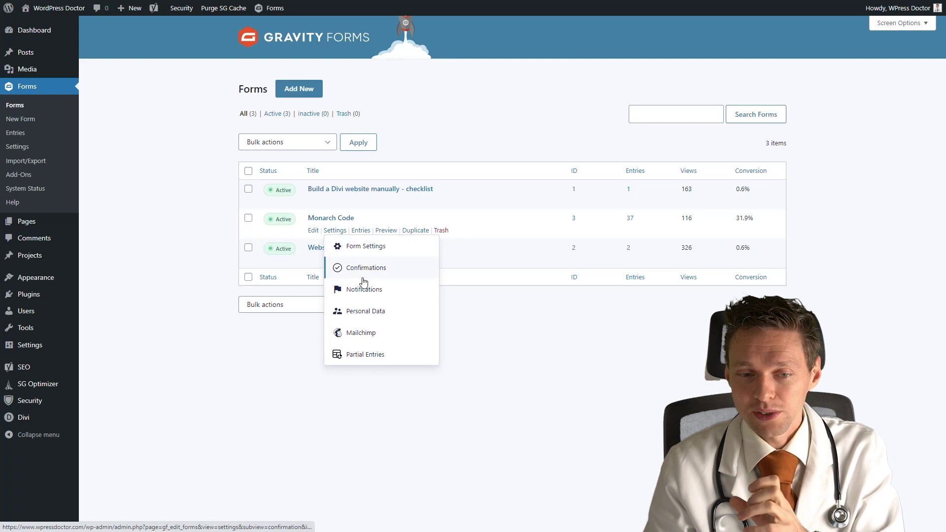
click(363, 355)
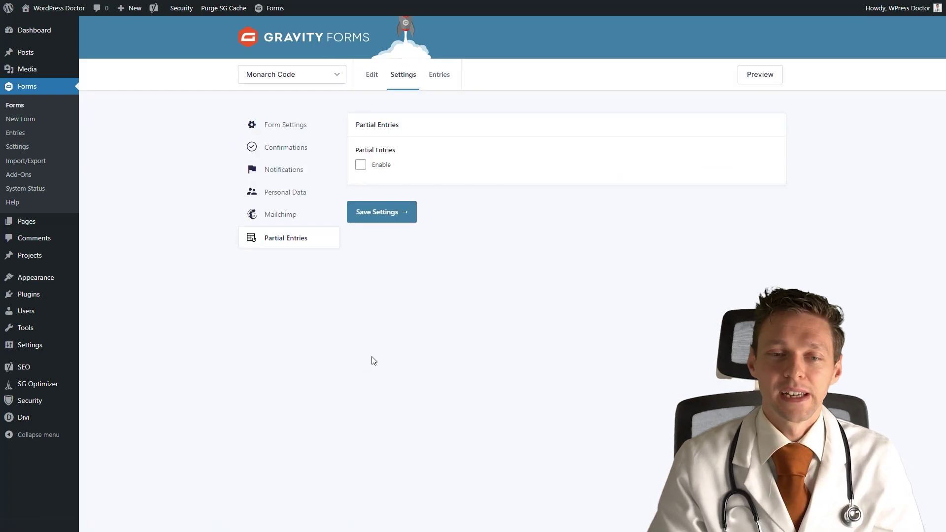
click(359, 165)
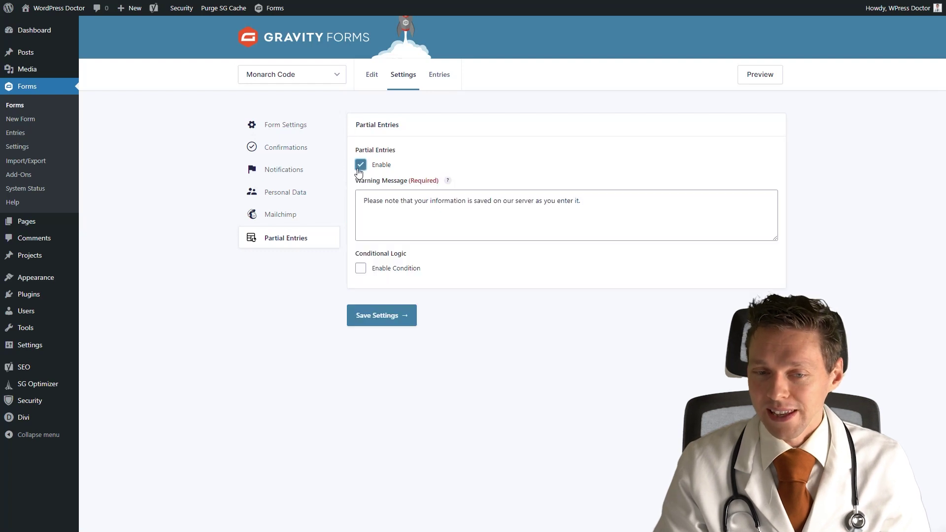
click(431, 213)
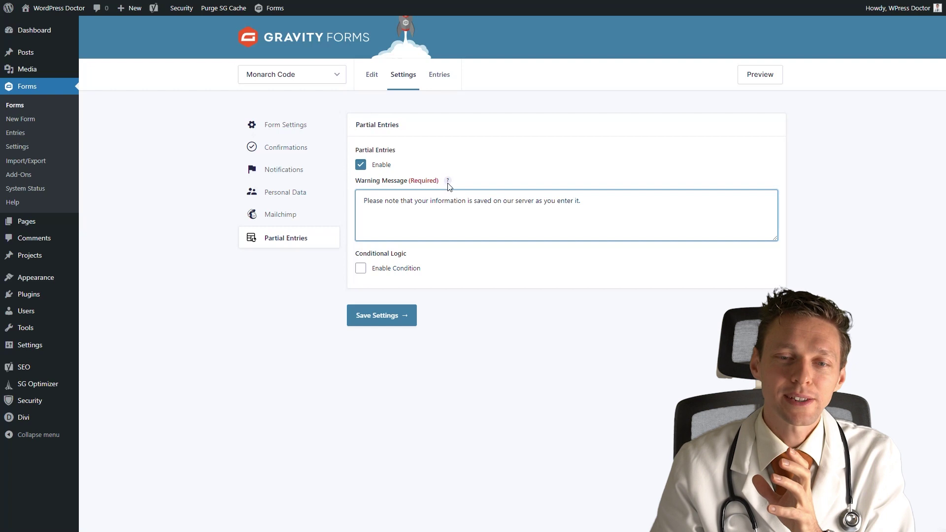
mouse_move(447, 183)
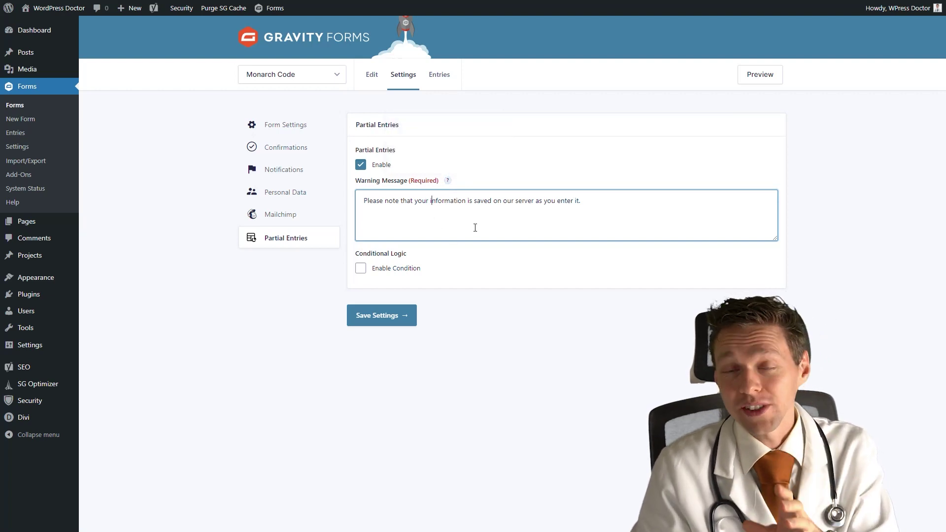
key(shift+Tab)
key(shift+Tab)
Add the condition 'How can I reach you?' is not empty, and save the settings.
key(Return)
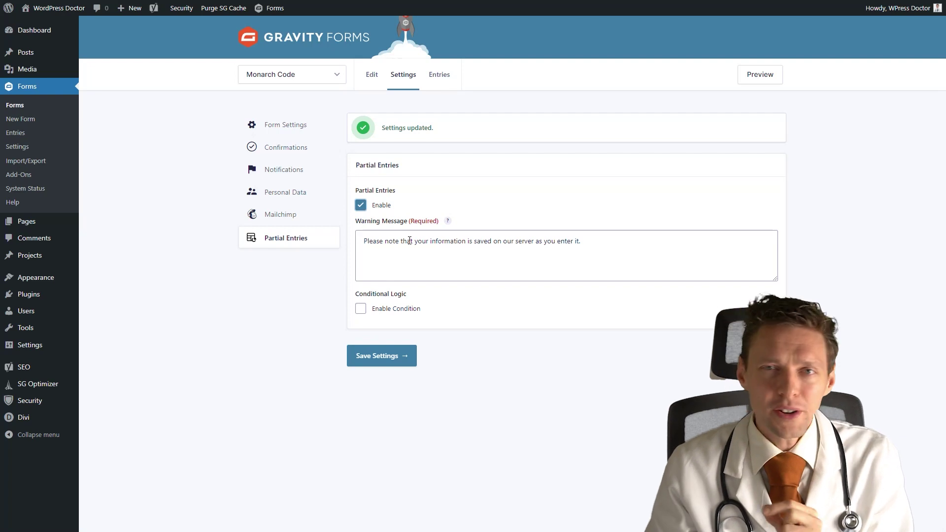
click(361, 309)
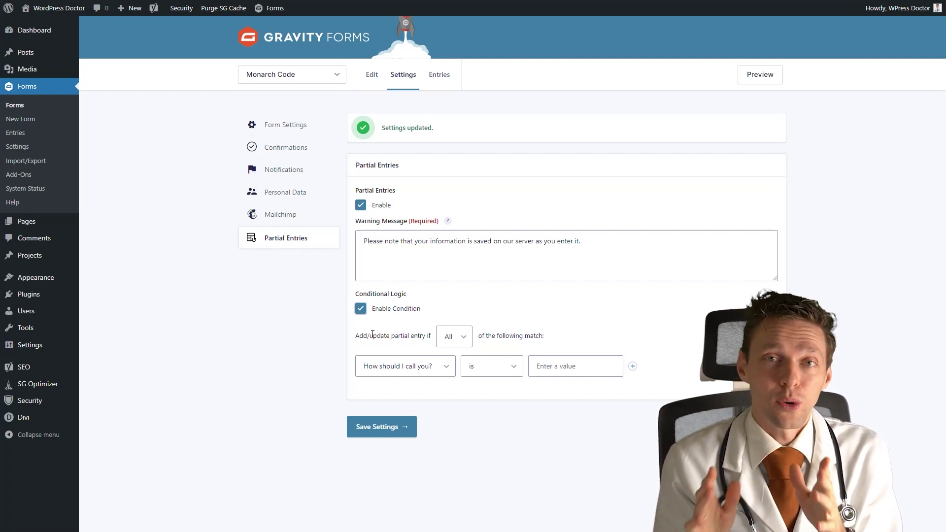
click(231, 417)
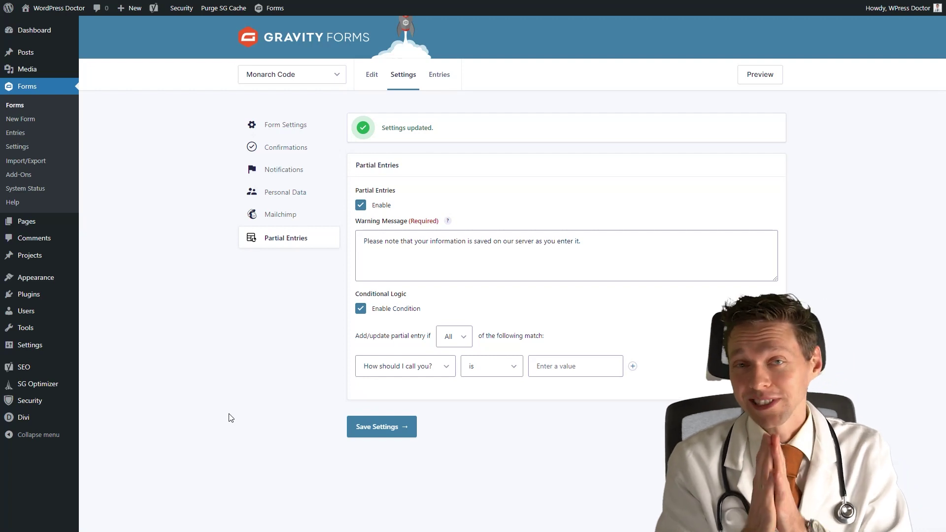
click(379, 369)
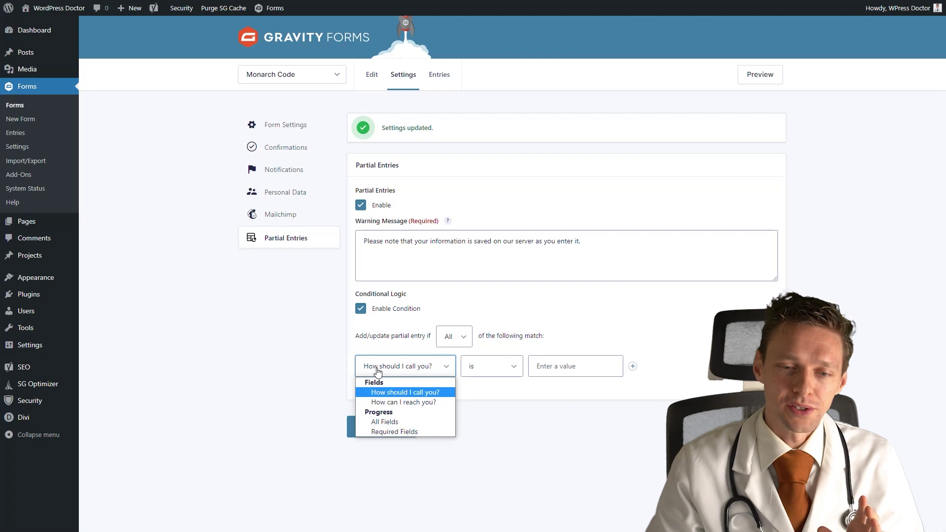
click(403, 403)
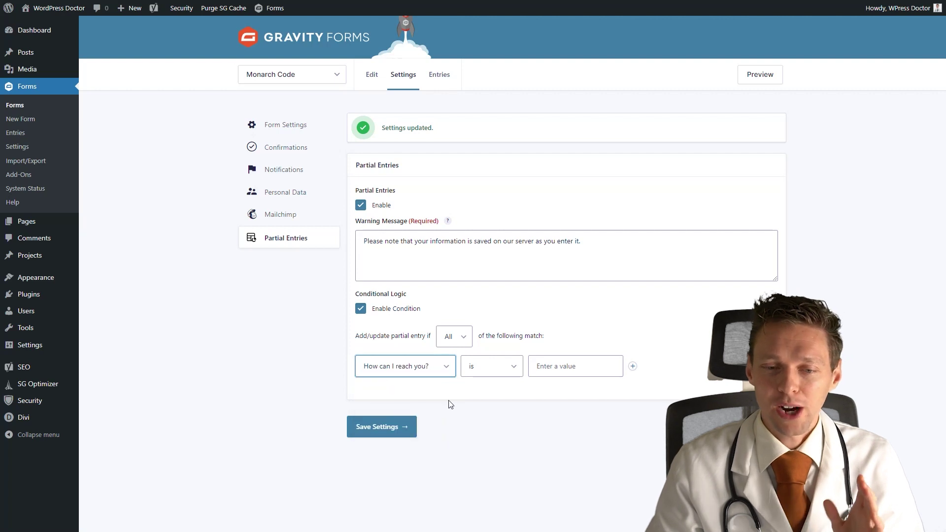
click(423, 376)
click(423, 403)
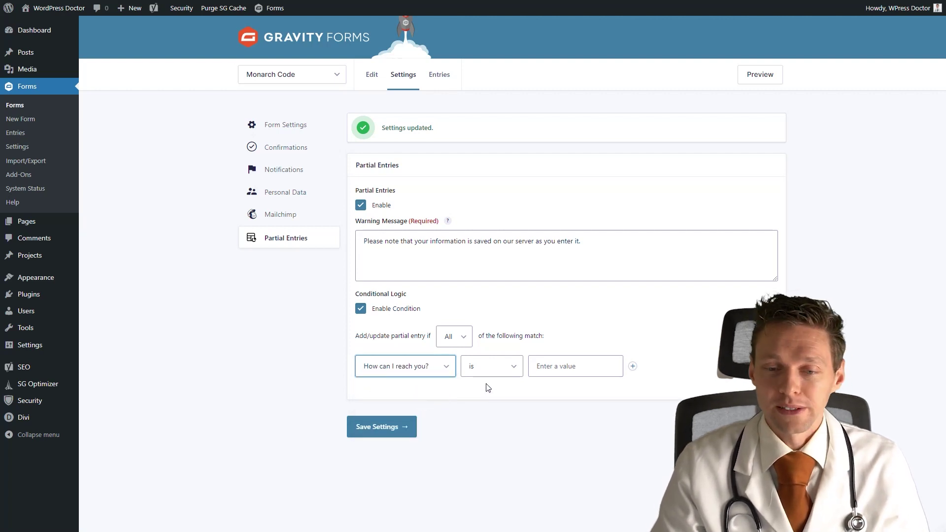
click(491, 372)
click(497, 392)
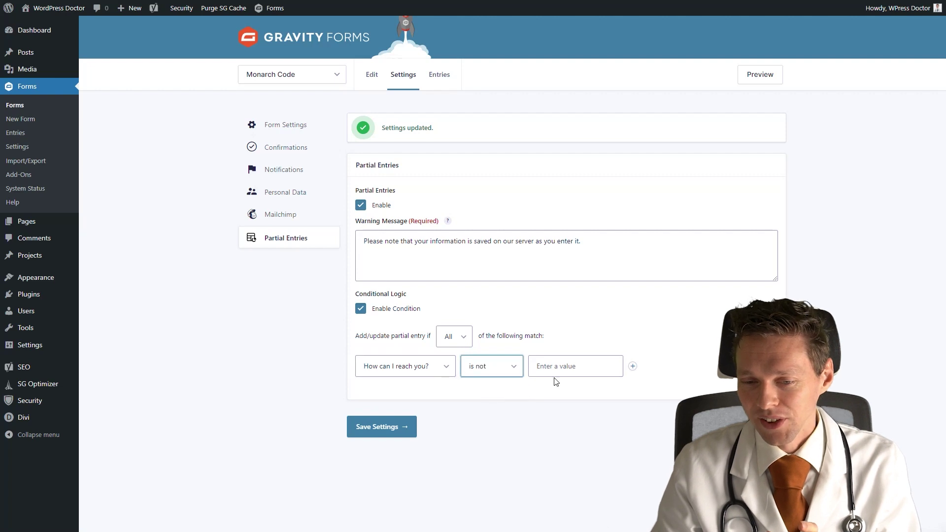
click(560, 368)
click(381, 427)
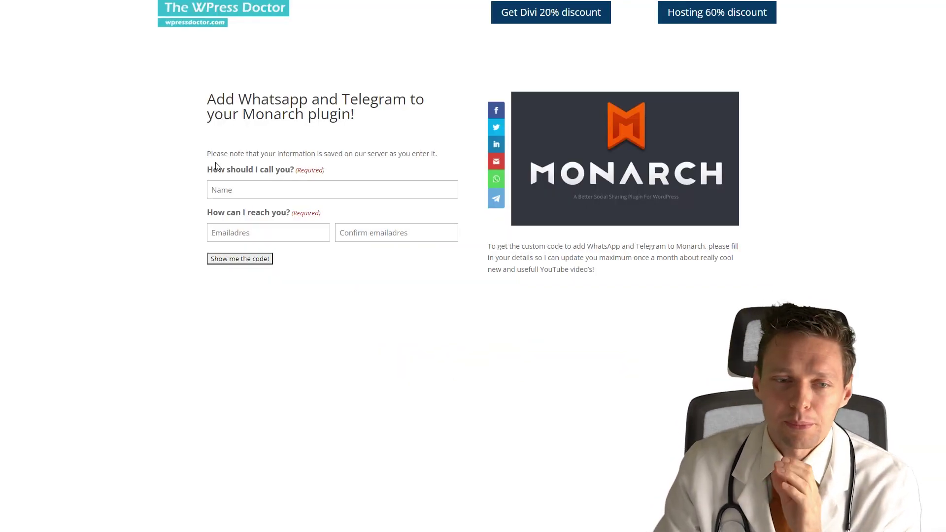
Enter a test name and a test email in both Monarch form email fields, without submitting.
drag(206, 158, 438, 161)
click(369, 185)
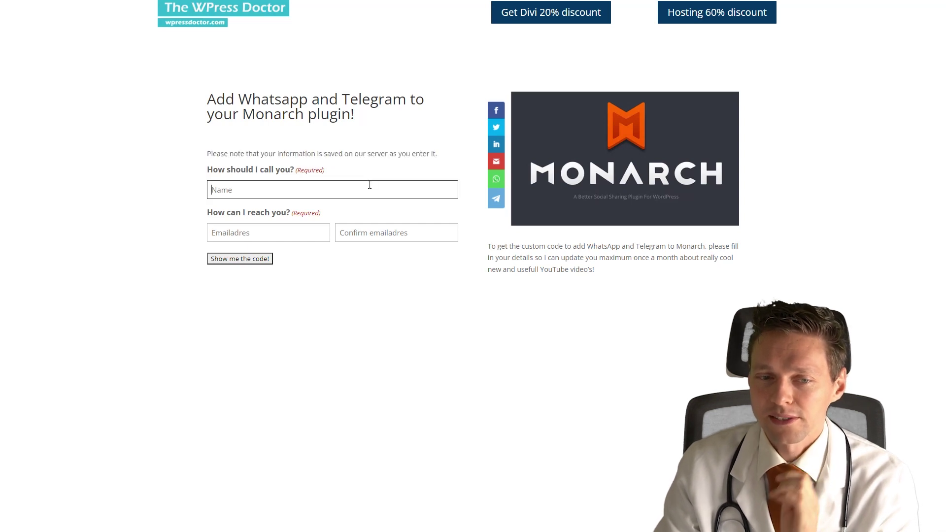
text(WPre)
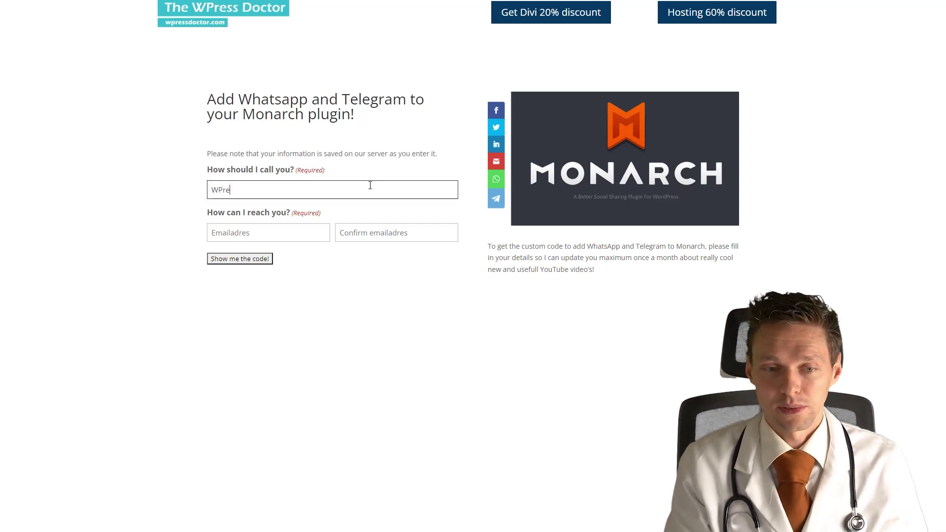
text(ss doctor)
key(Tab)
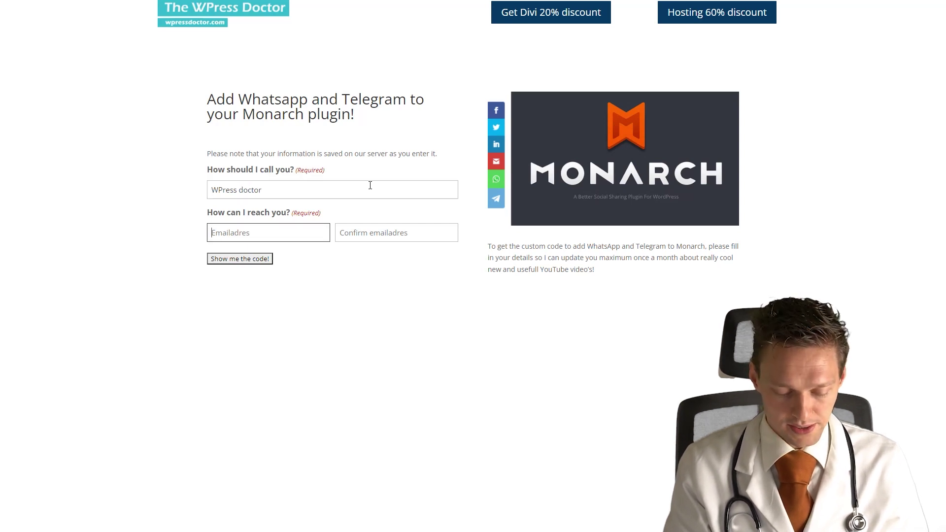
text(info@testi)
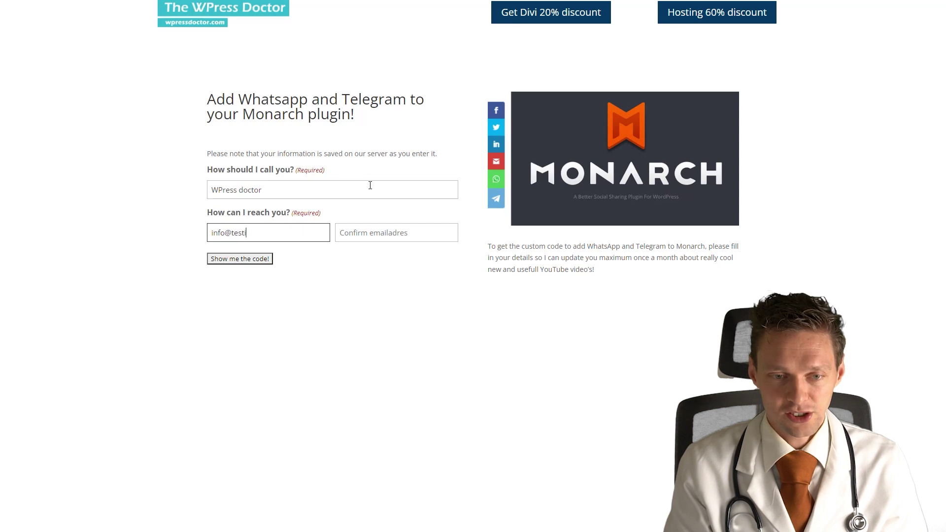
text(ng.com)
key(Tab)
text(t)
text(info@test.)
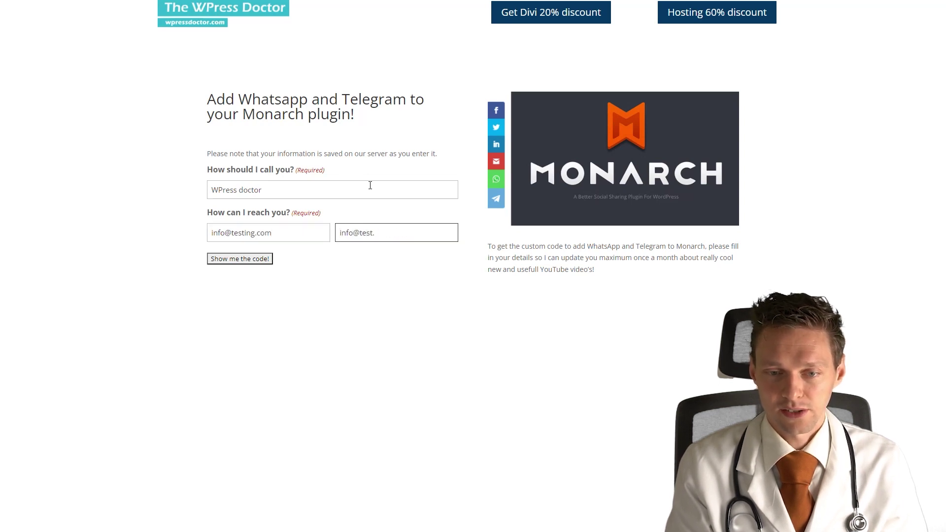
text(cing.com)
click(365, 318)
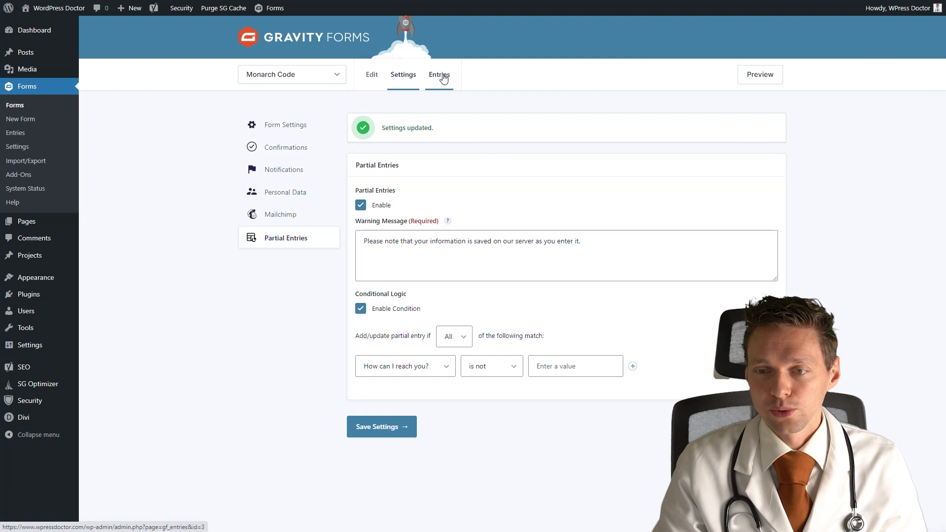
Open the Monarch Code form's Entries list to look for the new partial entry.
click(439, 76)
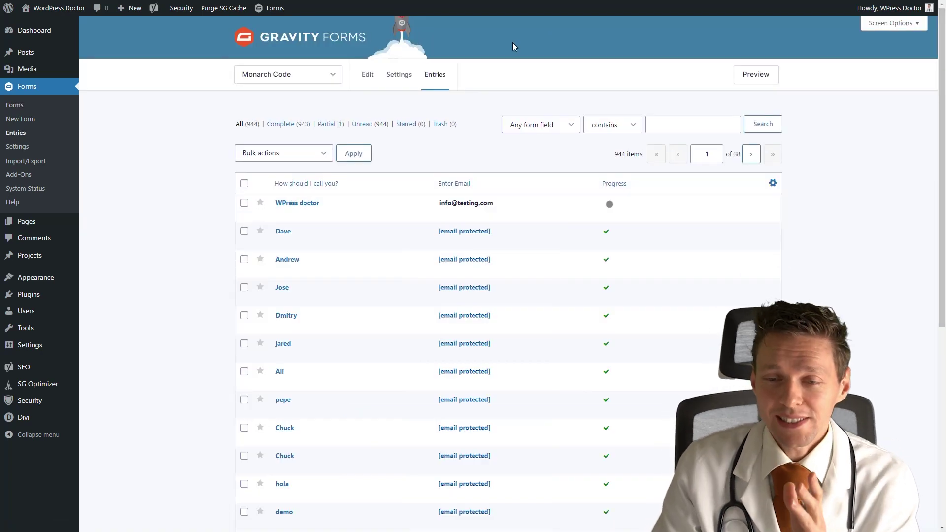
mouse_move(347, 198)
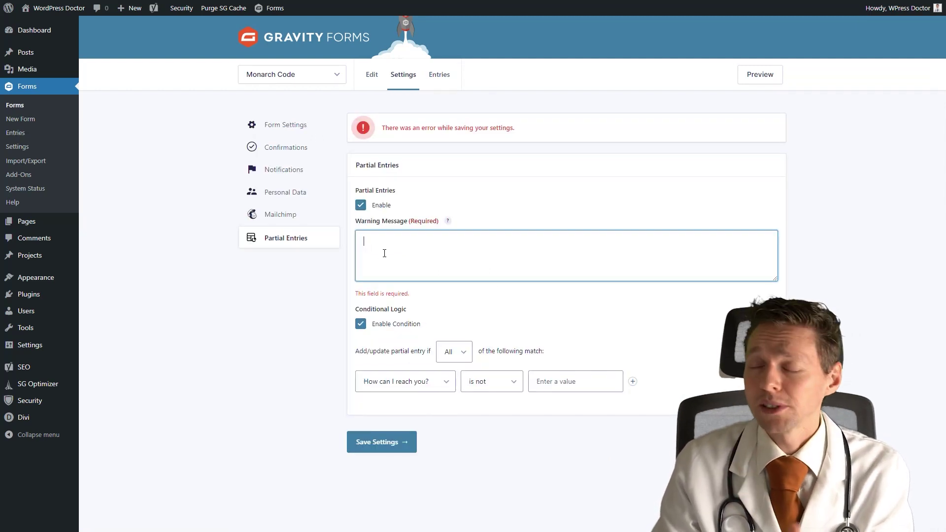
Enter a '.' placeholder in the required Warning Message box and save the settings.
drag(395, 127, 530, 131)
click(530, 131)
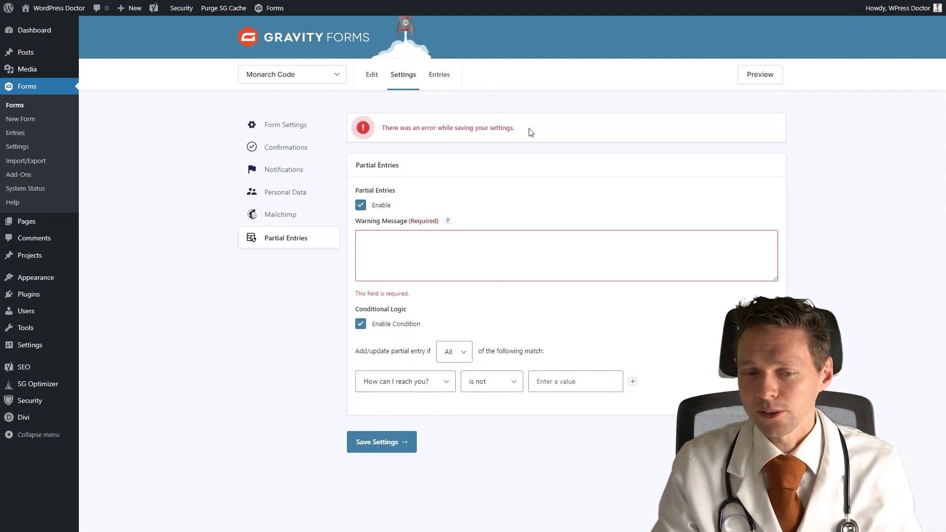
click(448, 246)
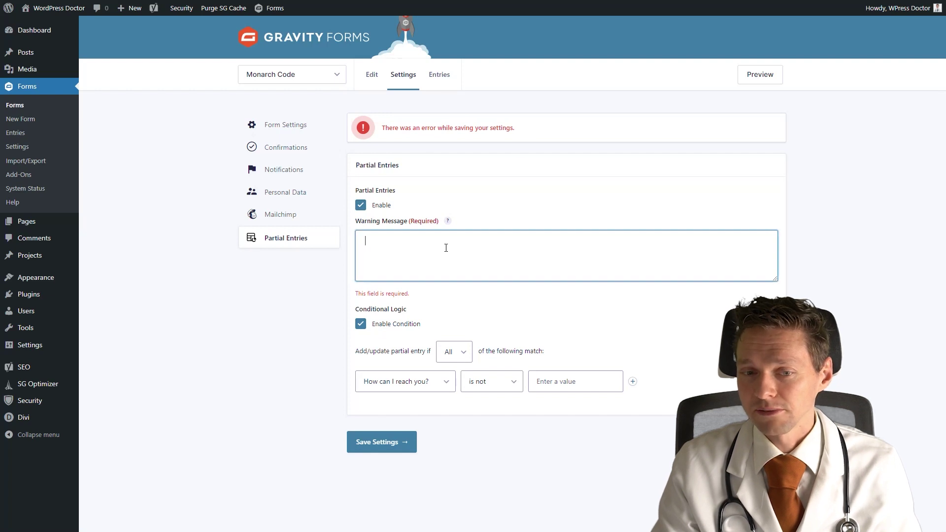
click(392, 442)
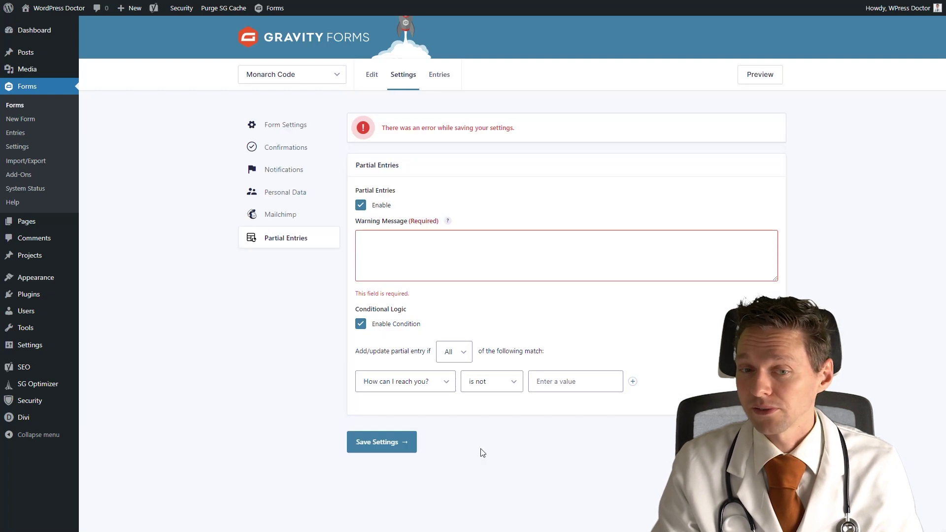
click(491, 271)
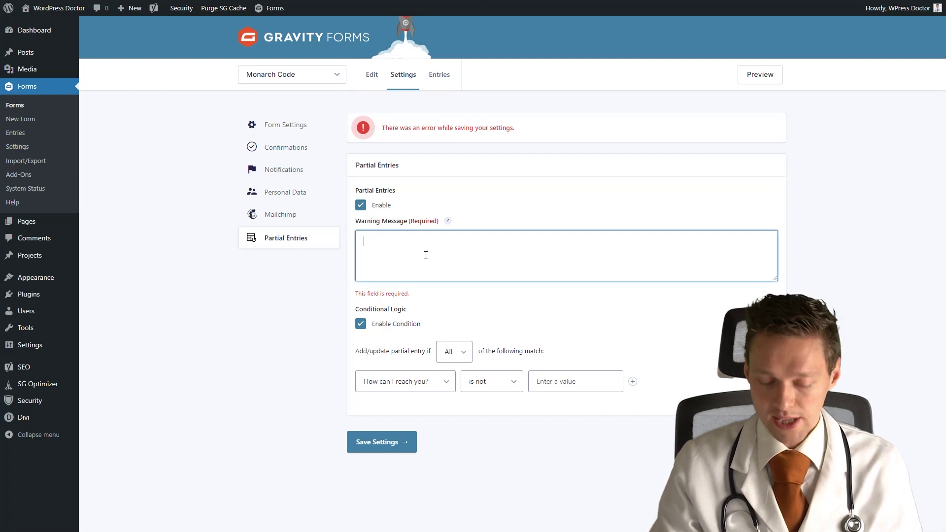
text(.)
click(382, 442)
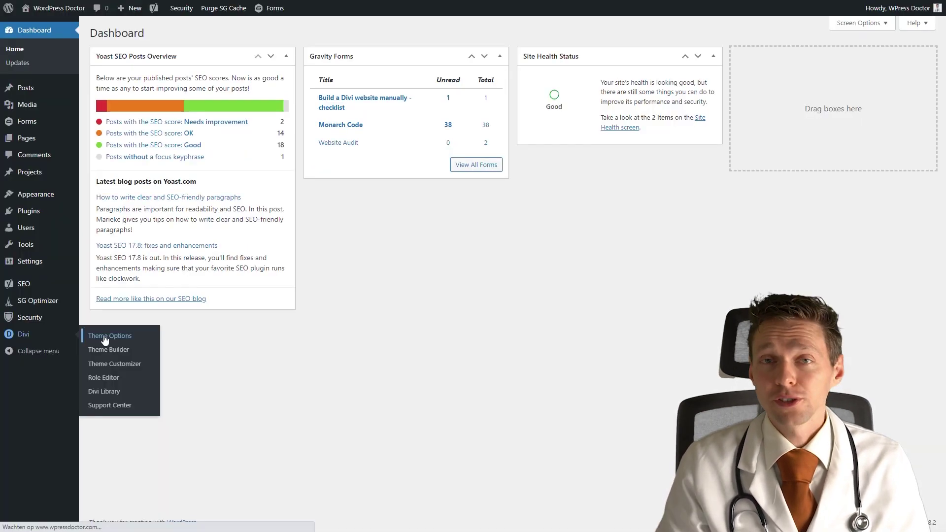
Paste '.partial_entry_warning {display: none}' at the top of Divi's Custom CSS and save.
click(105, 338)
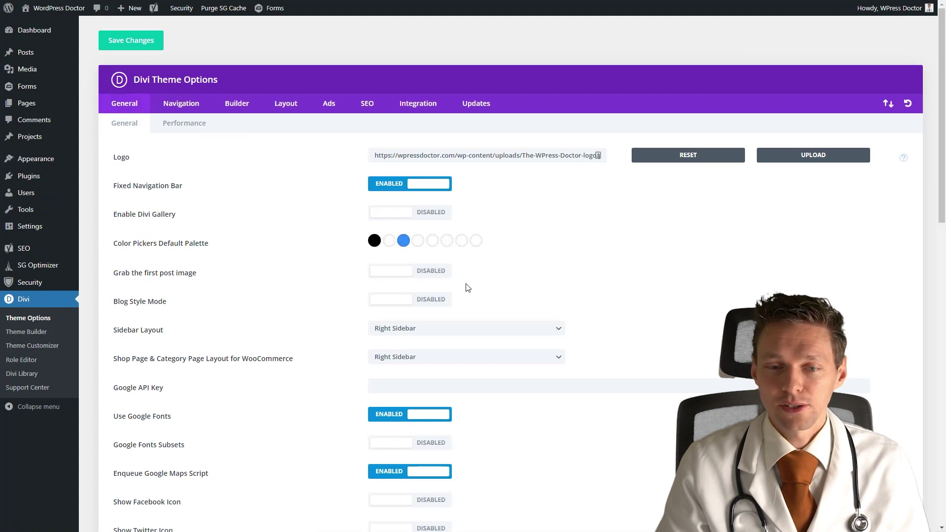
middle_click(659, 264)
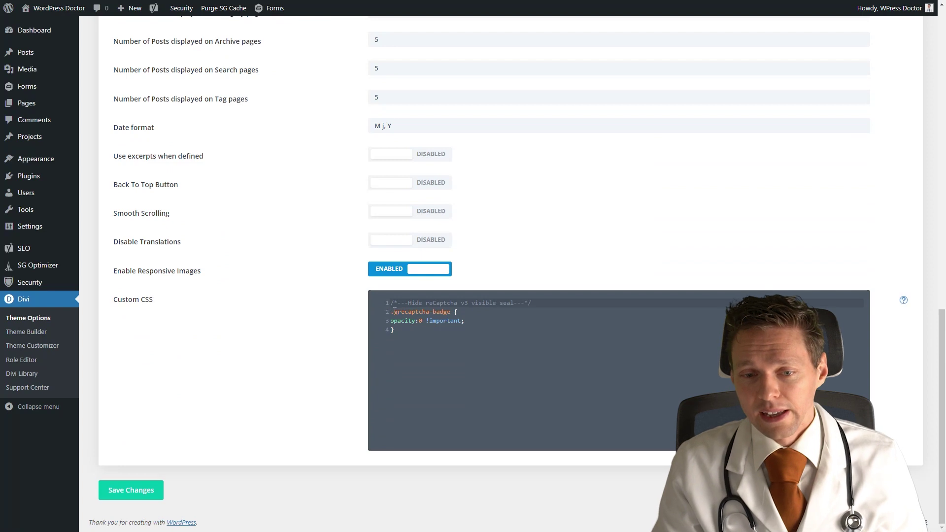
click(391, 302)
key(Return)
key(Return)
key(Up)
key(Up)
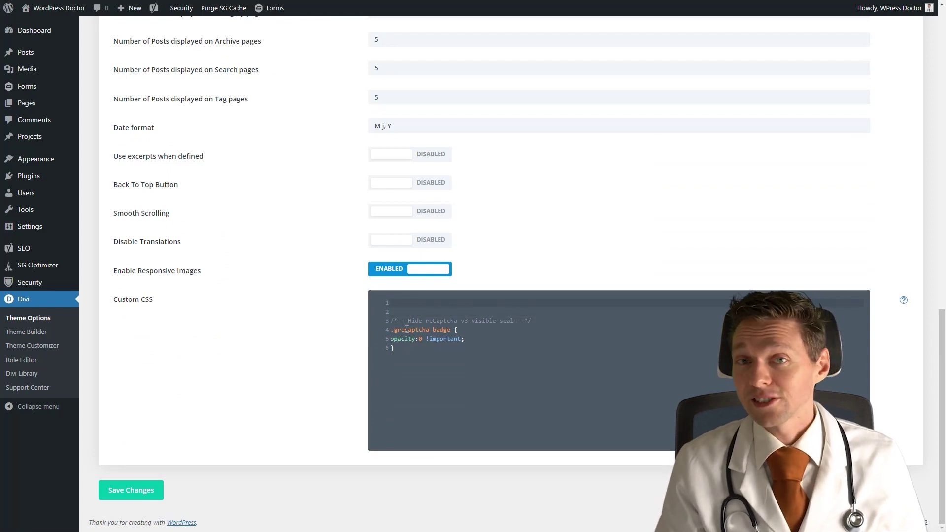
text(/*---Hide Partial Entries warning message ---*/ .partial_entry_warning {display: none})
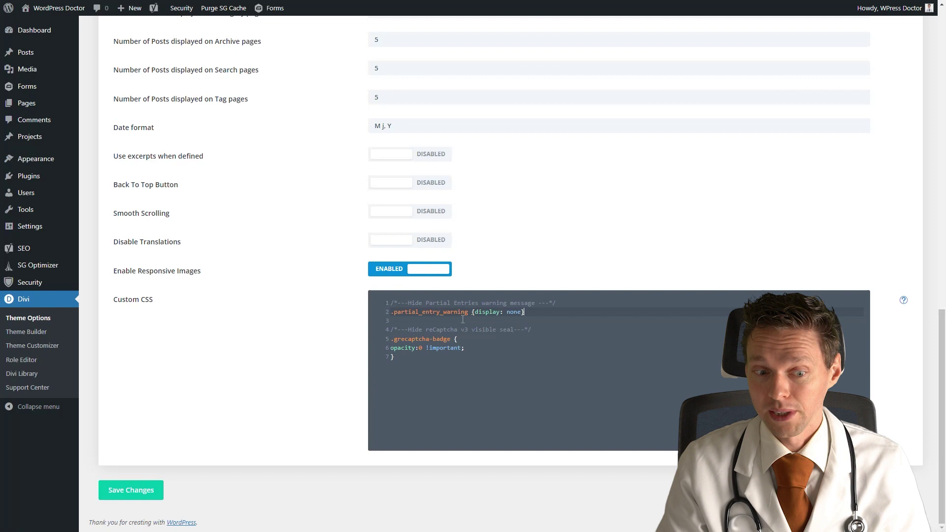
click(125, 499)
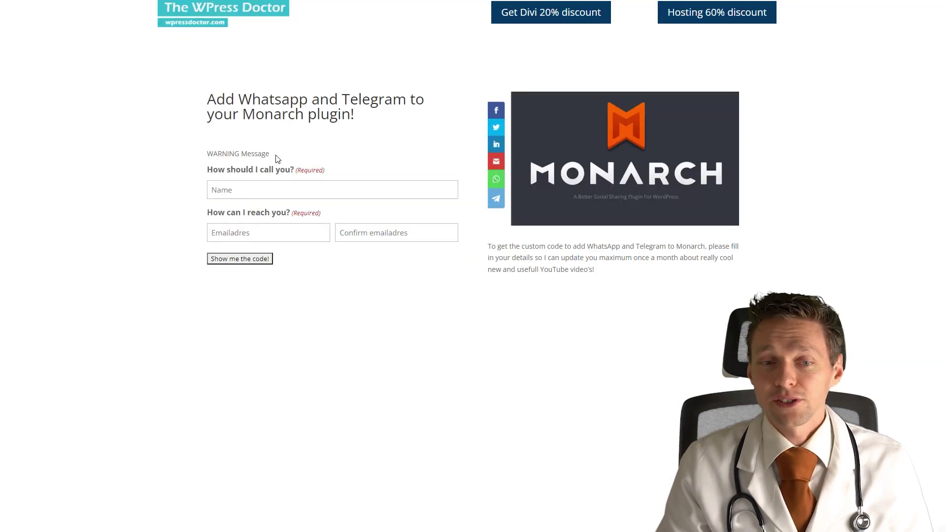
Refresh the Monarch form page to confirm the WARNING Message line is hidden.
drag(276, 159, 206, 153)
click(234, 154)
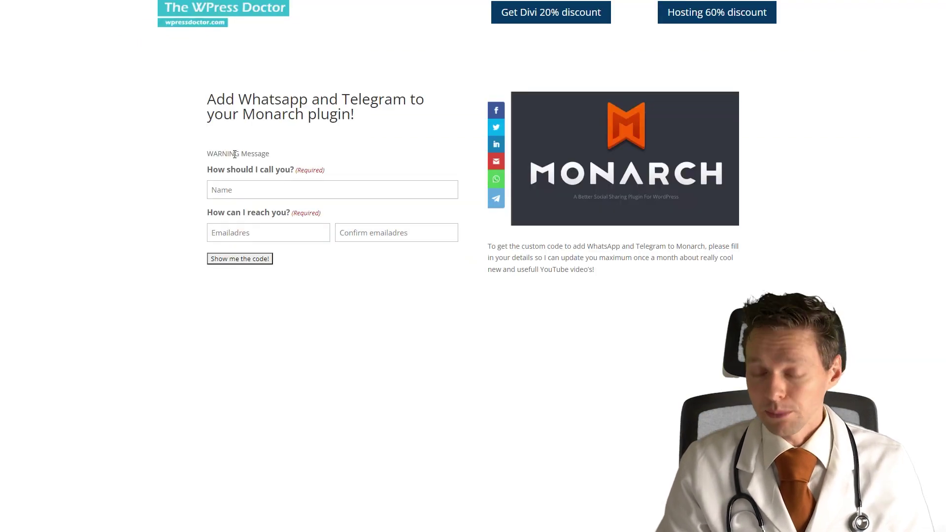
key(F5)
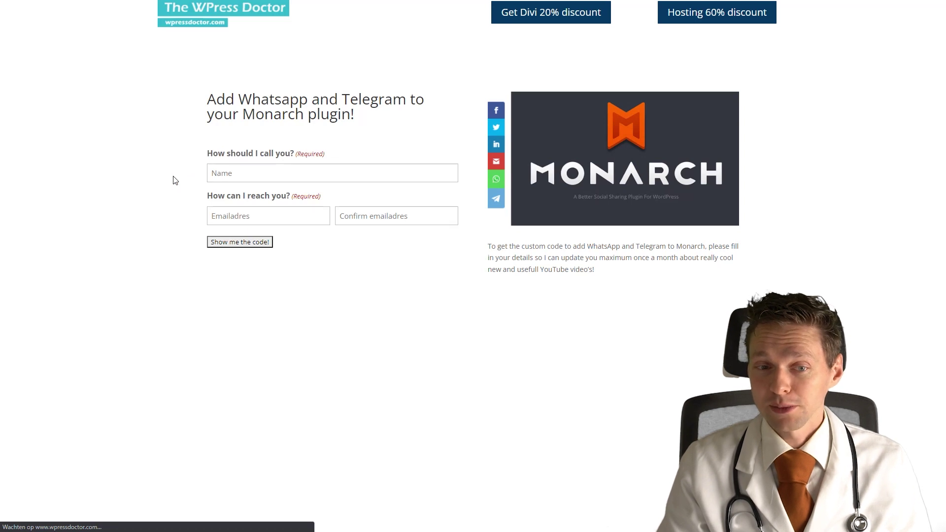